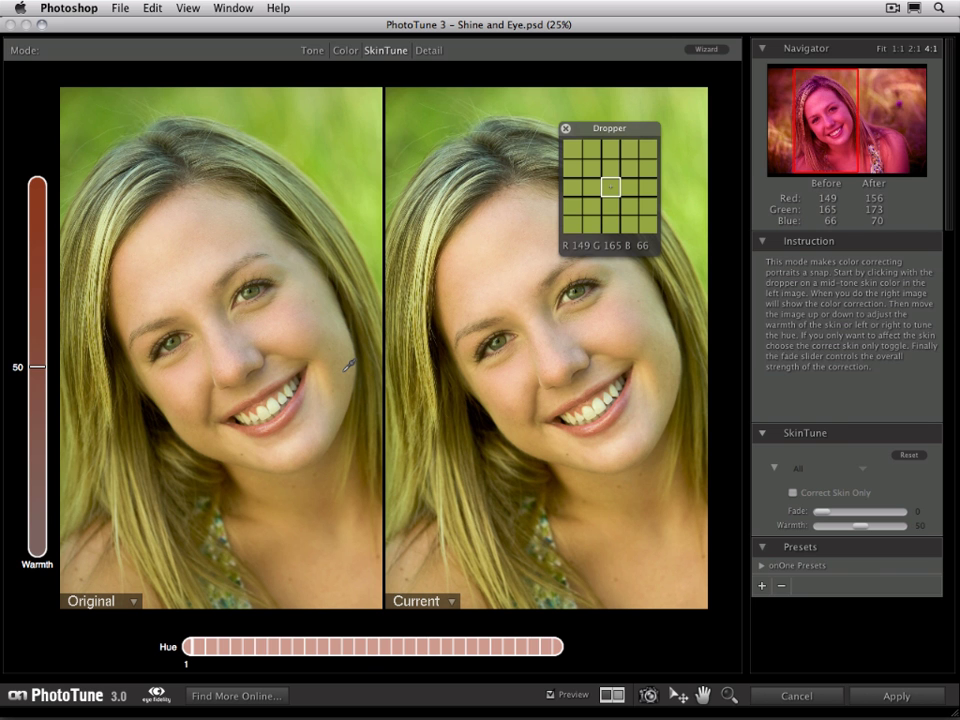
Sample forehead skin on the Original image, giving warmth 29 and hue 9
{"action": "left_click", "coordinate": [195, 238]}
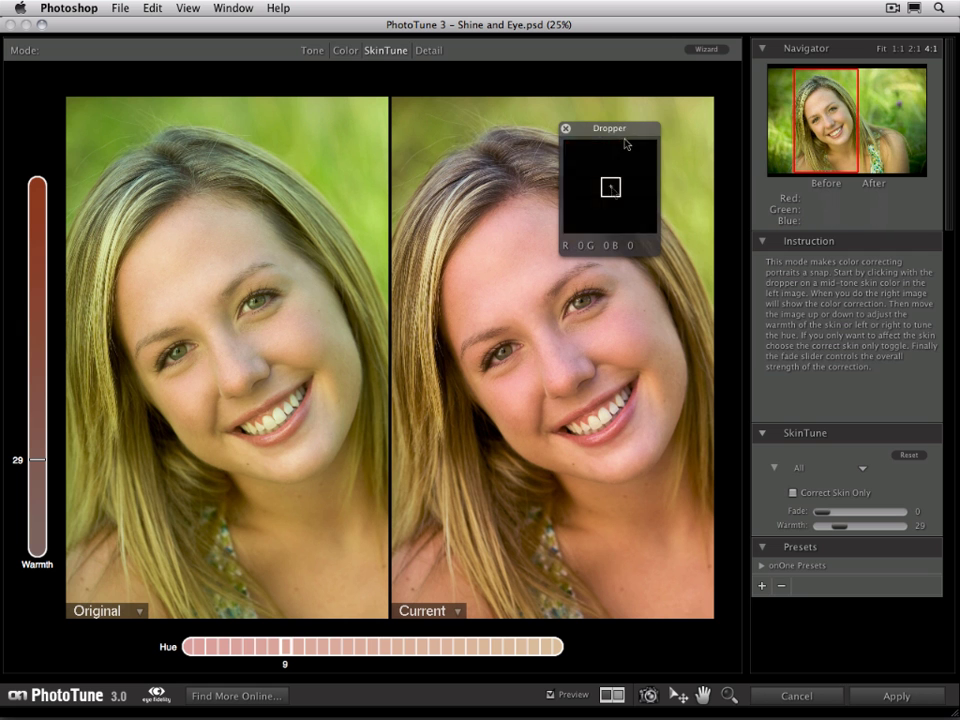
Move the Dropper panel over the Original image and show the skin-type list, currently All
{"action": "left_click_drag", "start_coordinate": [585, 135], "coordinate": [281, 119]}
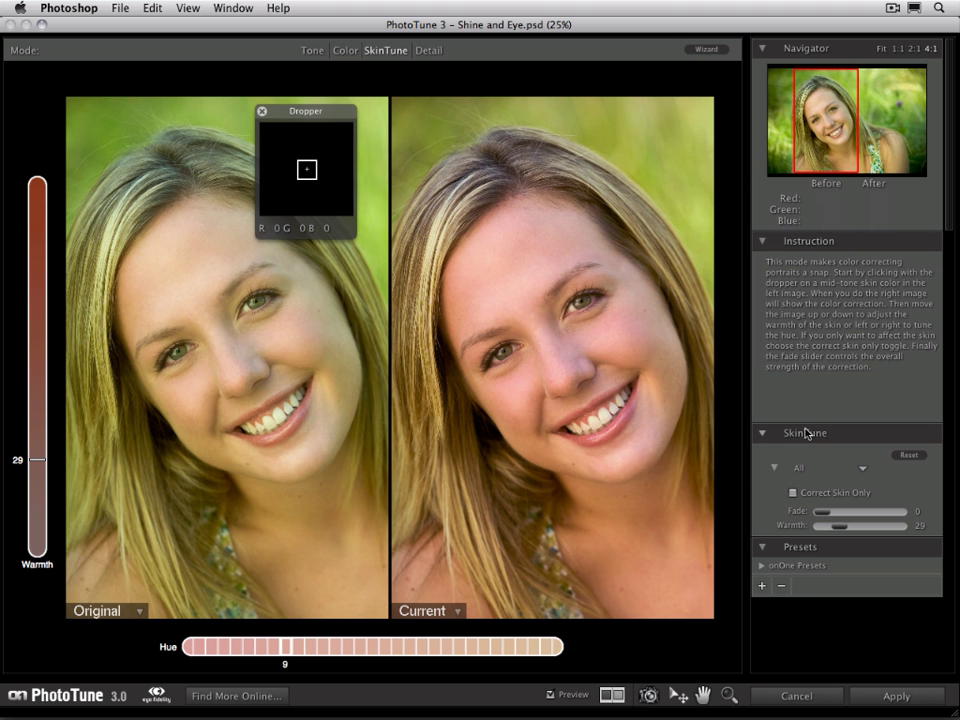
{"action": "left_click", "coordinate": [798, 467]}
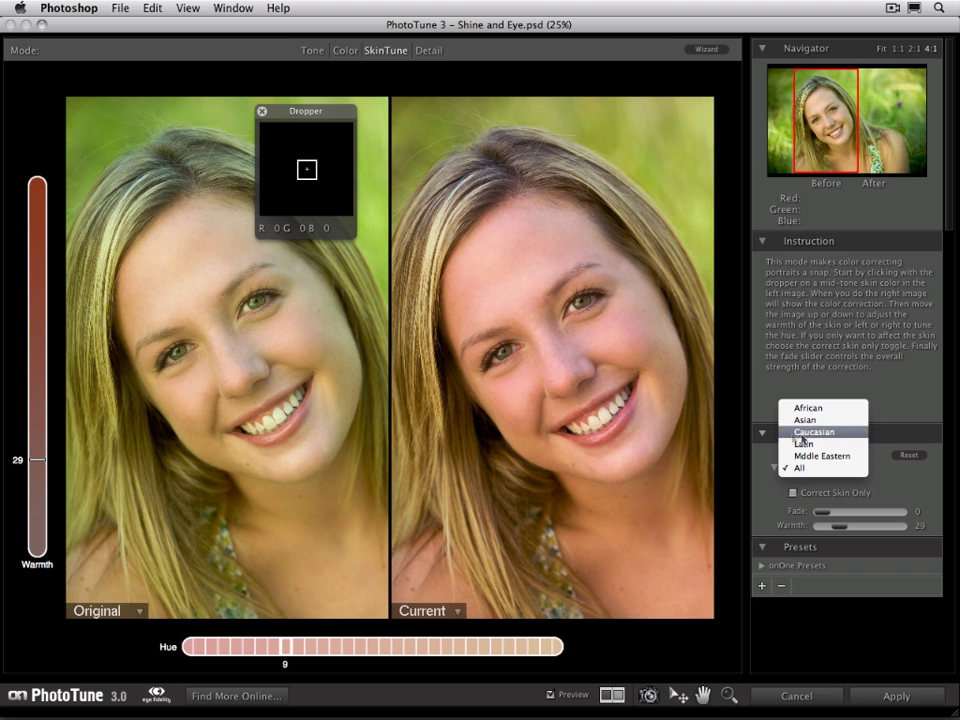
Choose Caucasian skin type, close the Dropper panel, and adjust skin to warmth 37, hue 17
{"action": "left_click", "coordinate": [817, 435]}
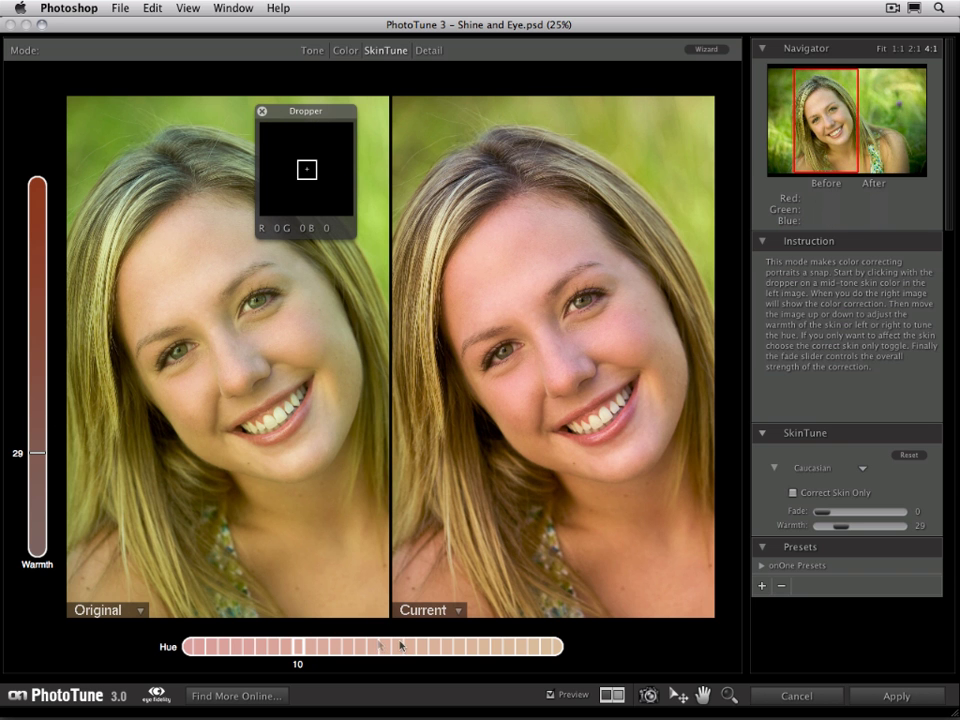
{"action": "left_click", "coordinate": [674, 692]}
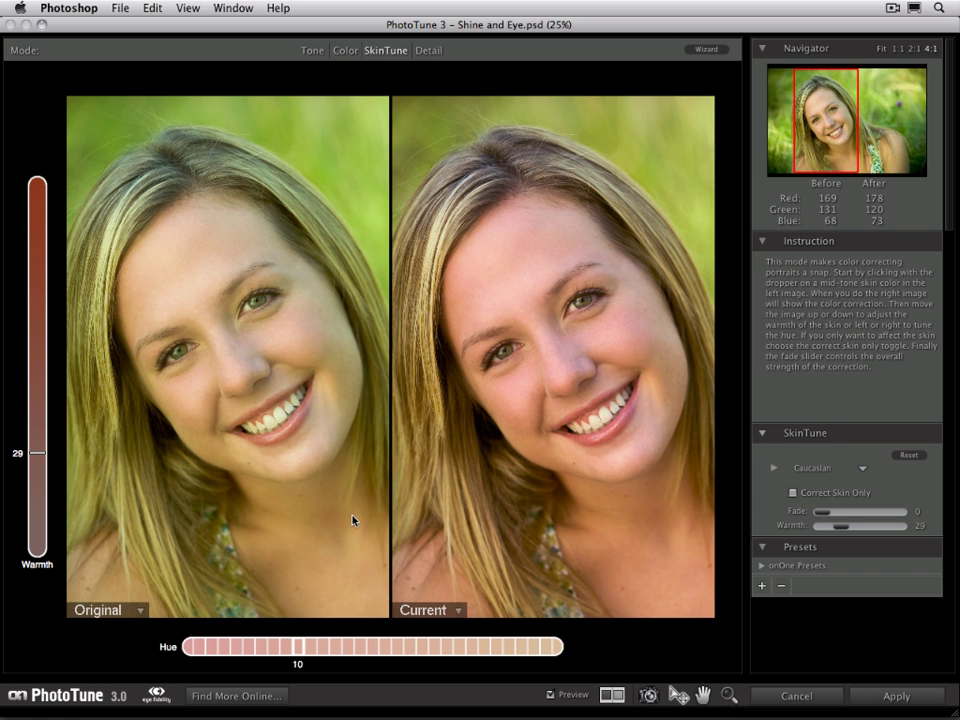
{"action": "mouse_move", "coordinate": [353, 516]}
{"action": "left_mouse_down"}
{"action": "mouse_move", "coordinate": [351, 505]}
{"action": "mouse_move", "coordinate": [354, 518]}
{"action": "mouse_move", "coordinate": [369, 516]}
{"action": "mouse_move", "coordinate": [357, 517]}
{"action": "left_mouse_up"}
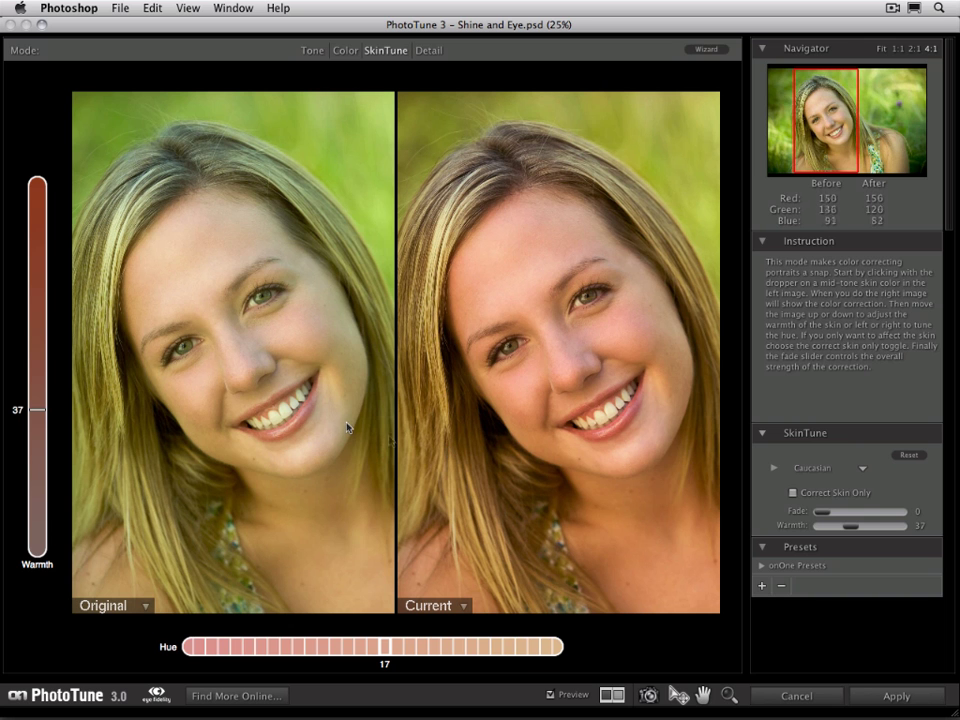
Step warmth from 37 down to 29 and nudge hue from 17 to 15 with arrow keys
{"action": "key", "text": "Down"}
{"action": "key", "text": "Down"}
{"action": "key", "text": "Down"}
{"action": "key", "text": "Down"}
{"action": "key", "text": "Down"}
{"action": "key", "text": "Down"}
{"action": "key", "text": "Down"}
{"action": "key", "text": "Down"}
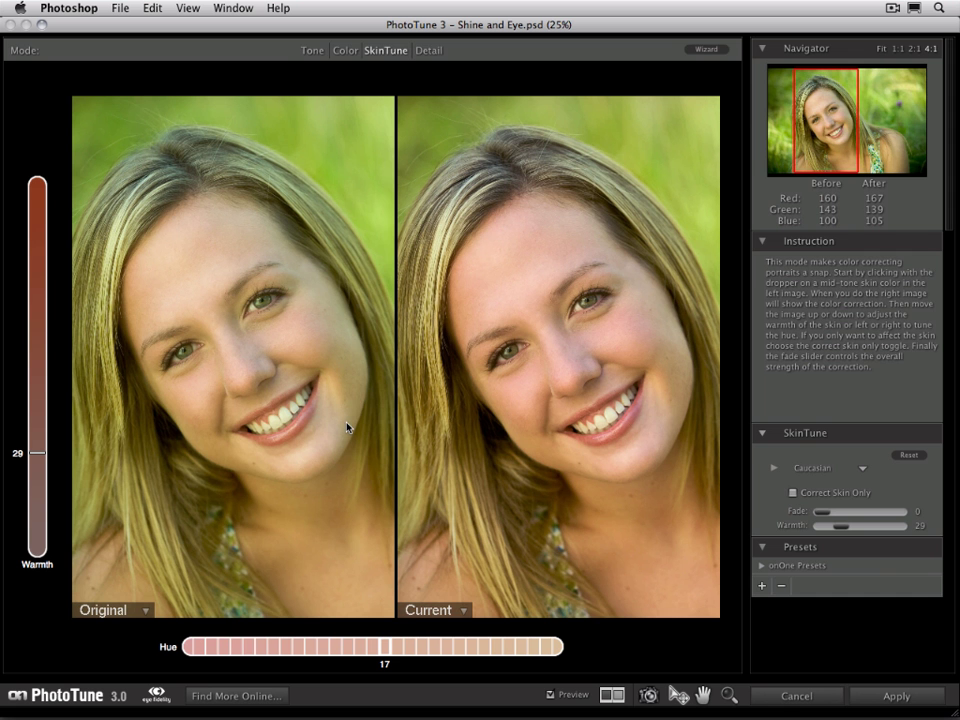
{"action": "key", "text": "Left"}
{"action": "key", "text": "Left"}
{"action": "key", "text": "Left"}
{"action": "key", "text": "Left"}
{"action": "key", "text": "Left"}
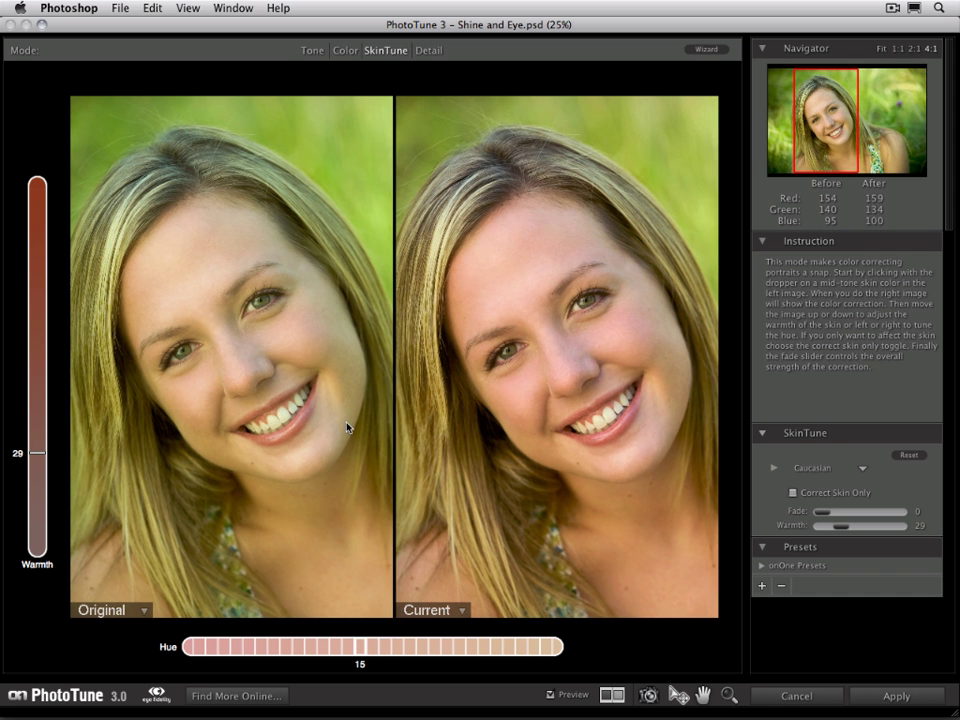
{"action": "key", "text": "Right"}
{"action": "key", "text": "Right"}
{"action": "key", "text": "Right"}
{"action": "key", "text": "Right"}
{"action": "key", "text": "Right"}
{"action": "key", "text": "Right"}
{"action": "key", "text": "Right"}
{"action": "key", "text": "Right"}
{"action": "key", "text": "Right"}
{"action": "key", "text": "Right"}
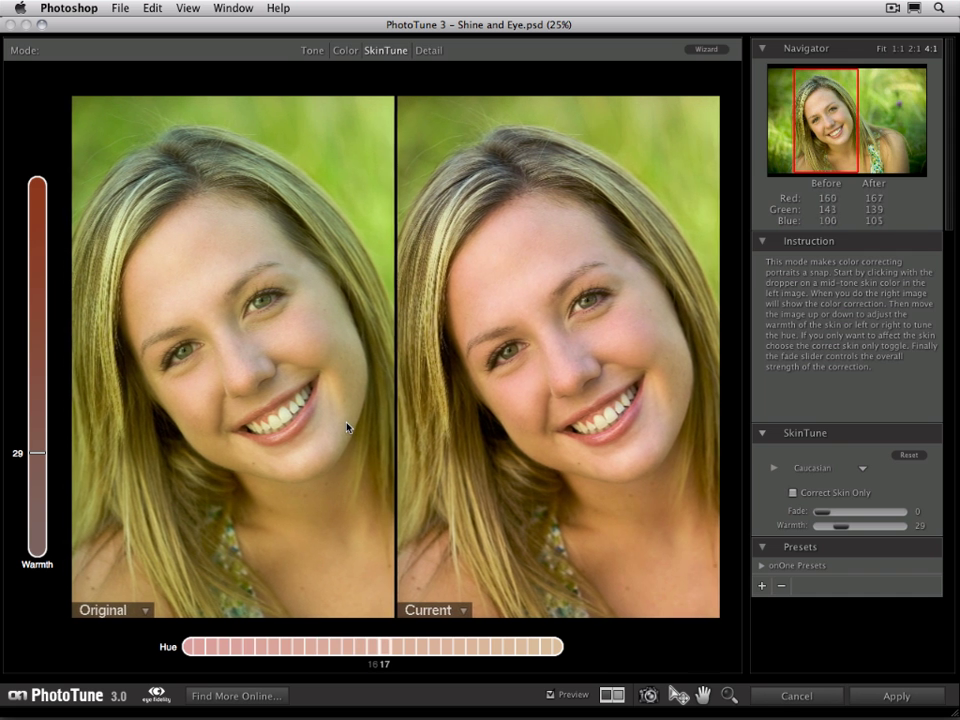
{"action": "key", "text": "Left"}
{"action": "key", "text": "Left"}
{"action": "key", "text": "Left"}
{"action": "key", "text": "Left"}
{"action": "key", "text": "Left"}
{"action": "key", "text": "Left"}
{"action": "key", "text": "Left"}
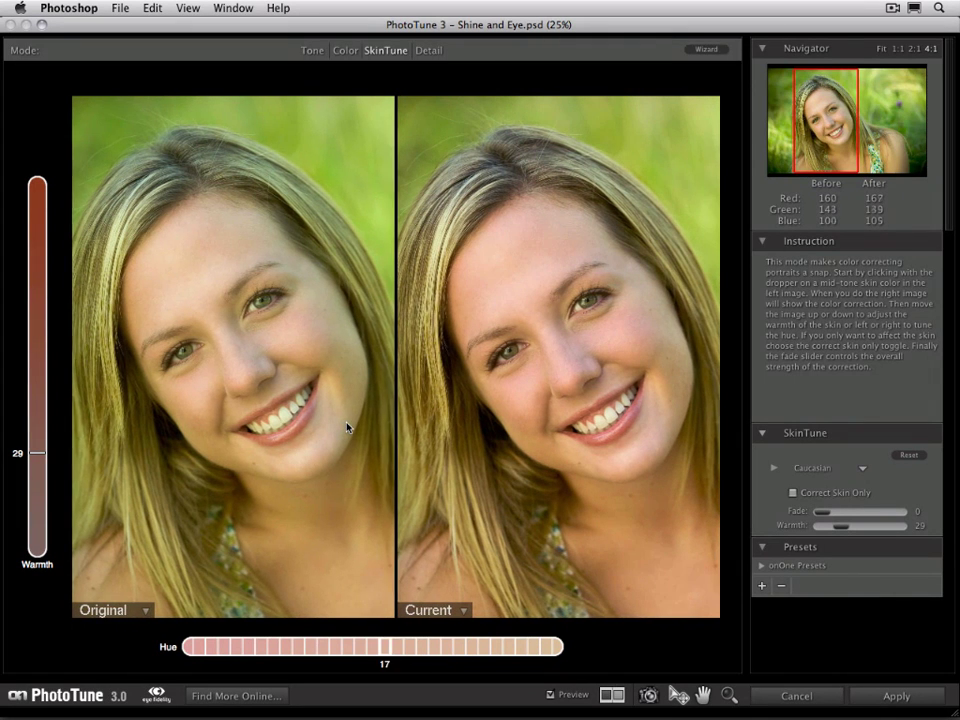
{"action": "key", "text": "Left"}
{"action": "key", "text": "Right"}
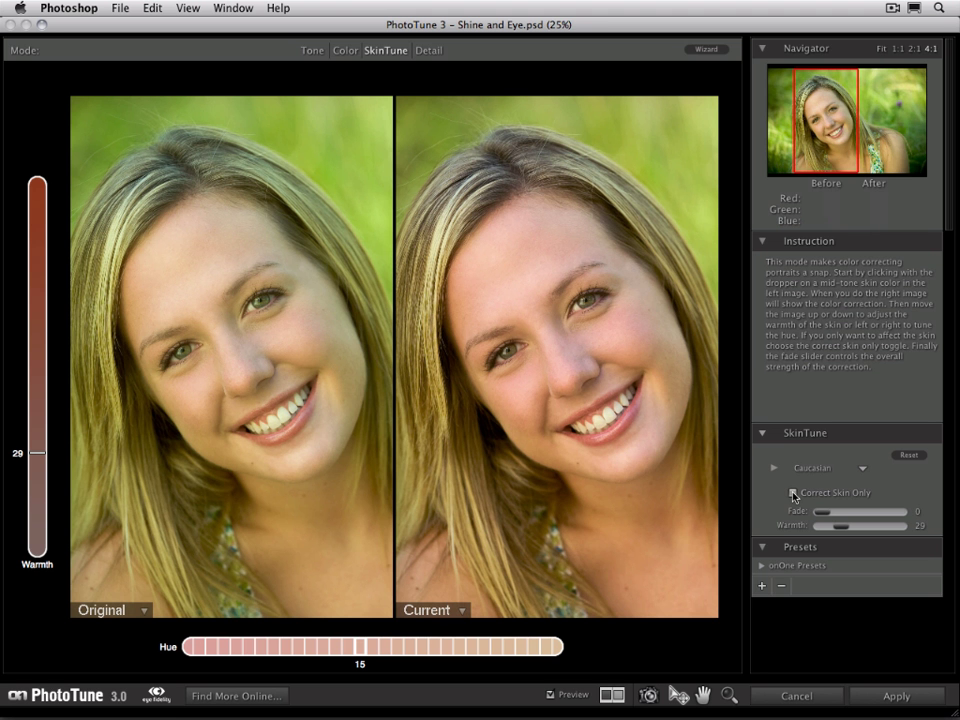
Raise the SkinTune Fade slider from 0 to 8, keeping warmth 29 and hue 15
{"action": "key", "text": "super+minus"}
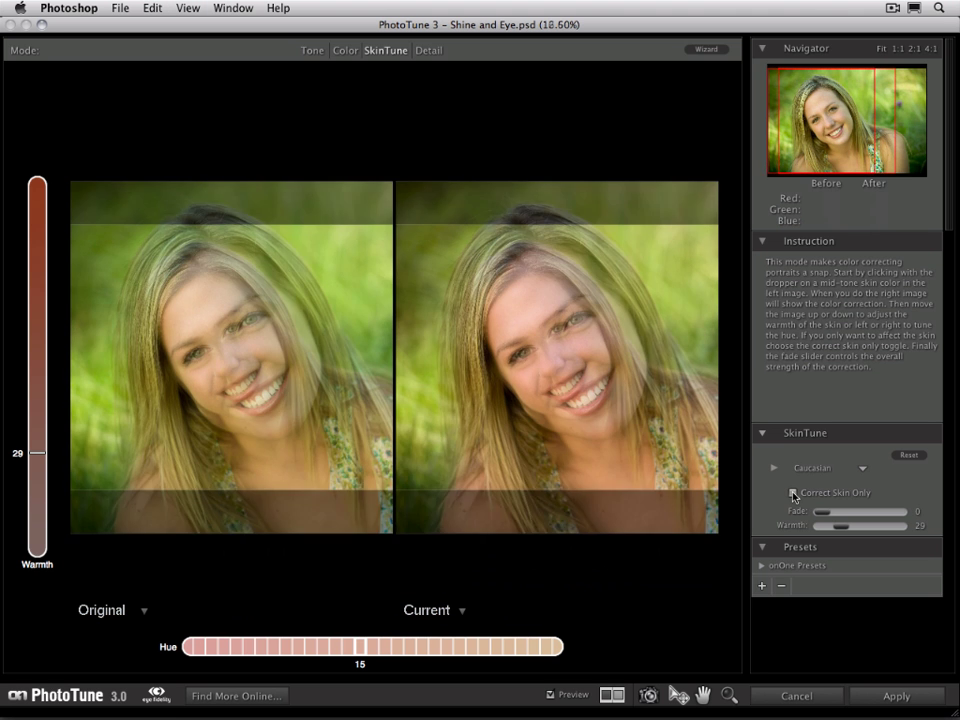
{"action": "key", "text": "super+plus"}
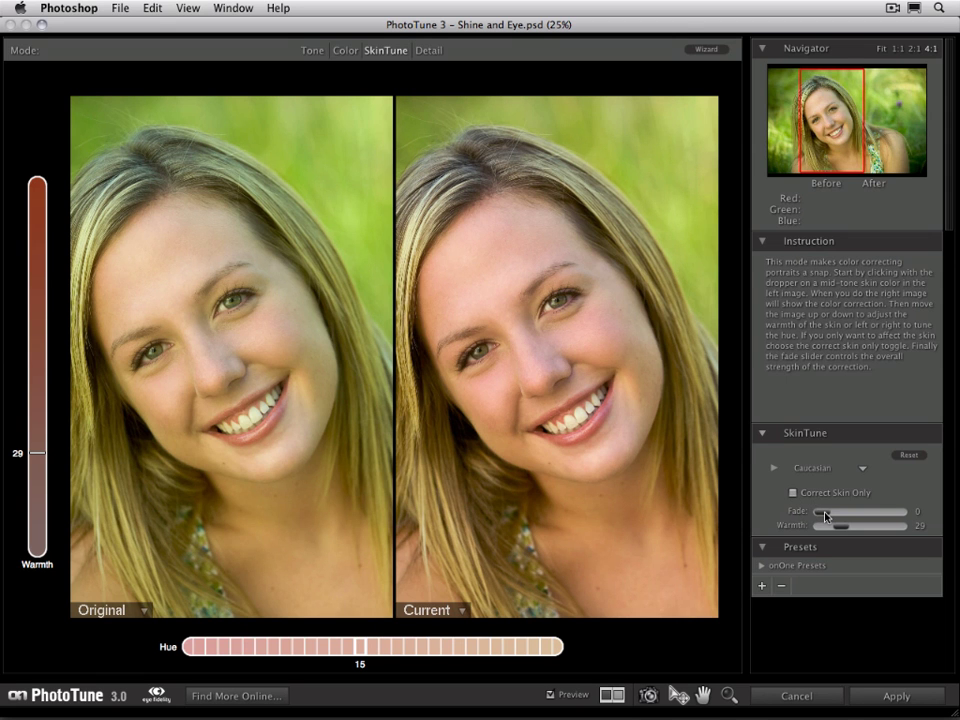
{"action": "mouse_move", "coordinate": [826, 516]}
{"action": "left_mouse_down"}
{"action": "mouse_move", "coordinate": [912, 514]}
{"action": "mouse_move", "coordinate": [832, 515]}
{"action": "left_mouse_up"}
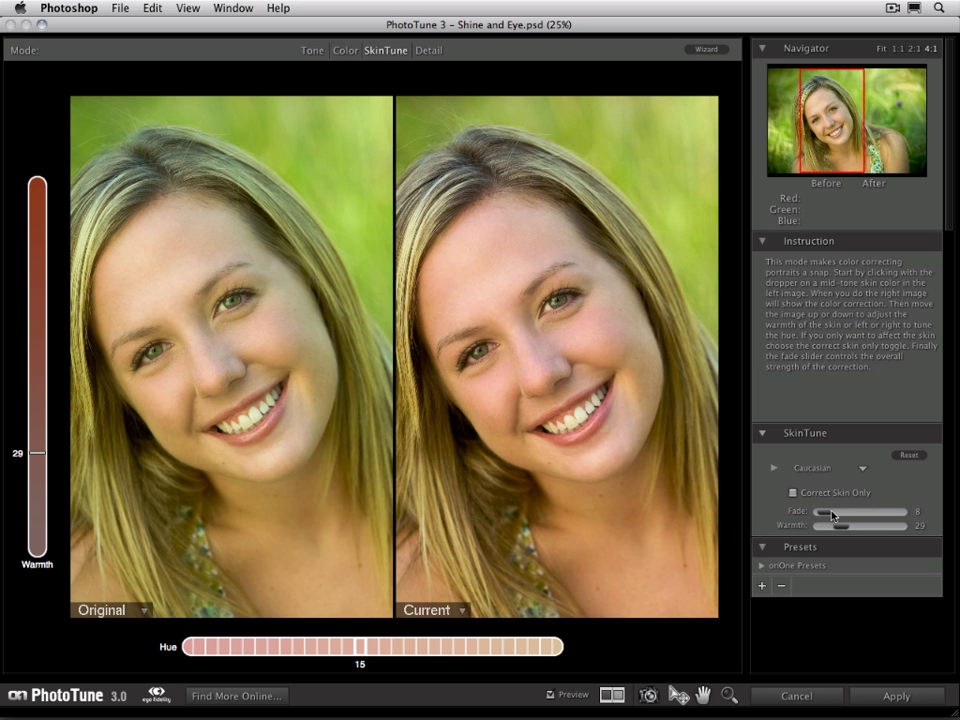